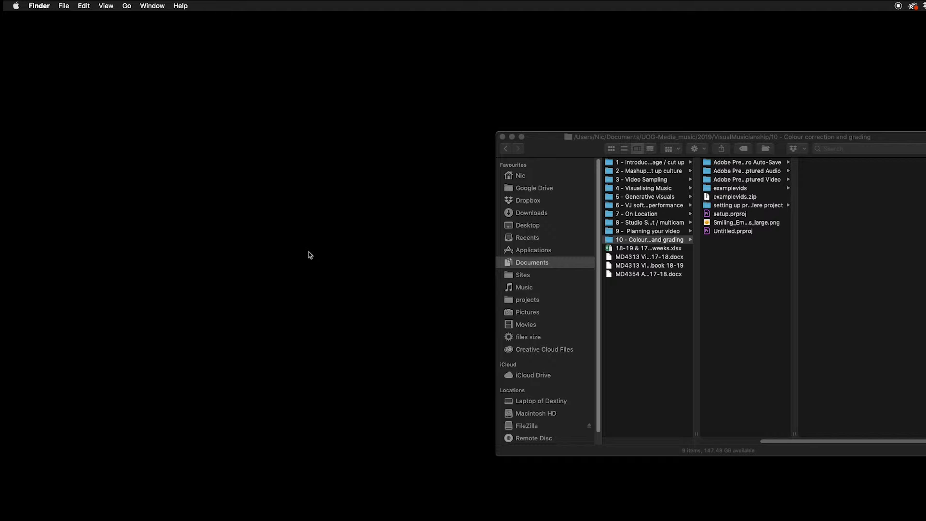
Launch Adobe Premiere Pro CC 2019
key(super+space)
text(pre)
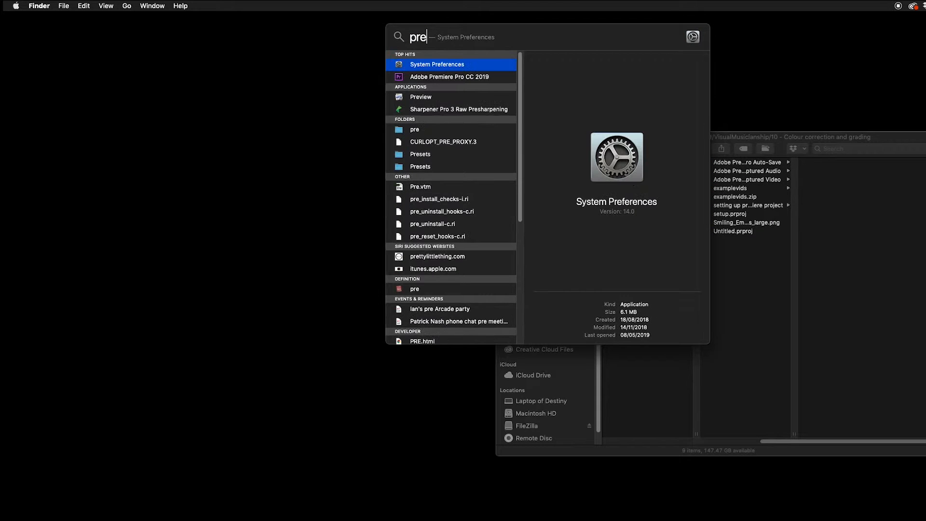
text(m)
key(Return)
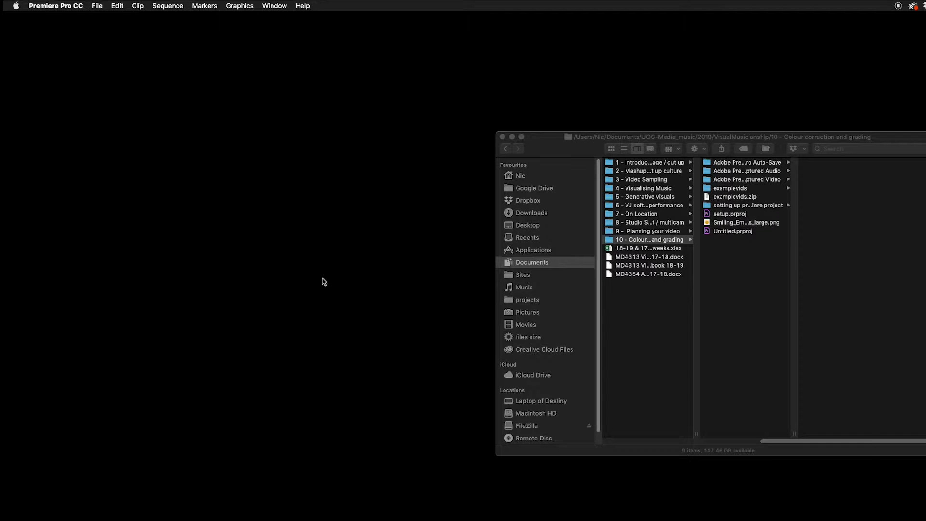
Reposition and enlarge the Home window, and move the Finder window aside so it stays reachable beside it
drag(330, 188, 82, 25)
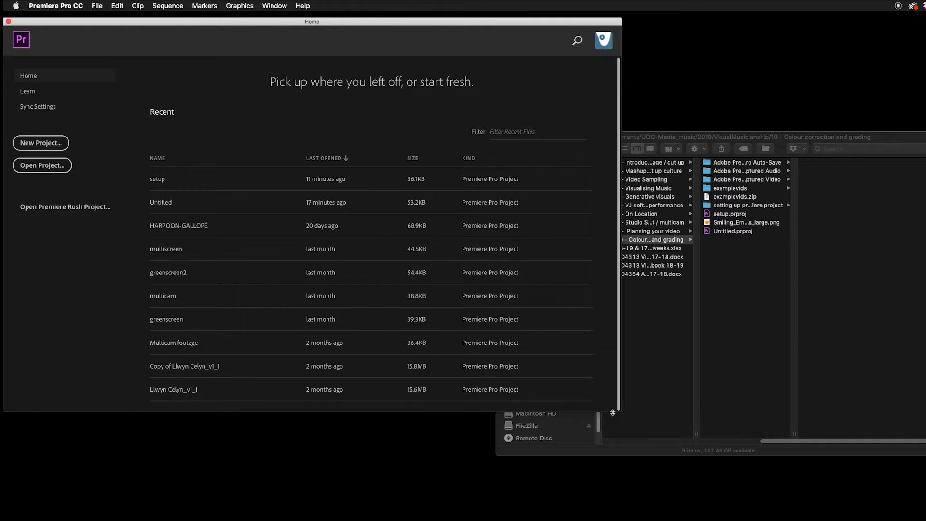
drag(612, 414, 785, 519)
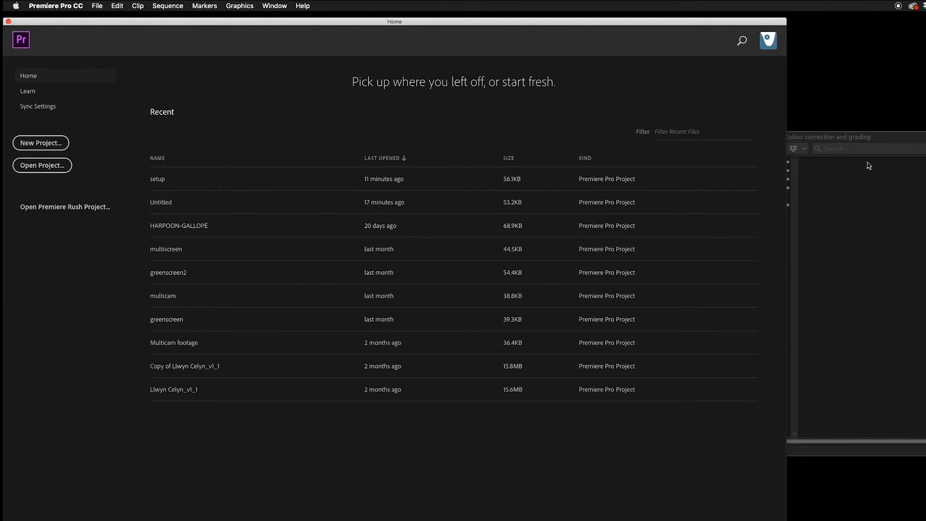
drag(877, 136, 925, 167)
key(super+Tab)
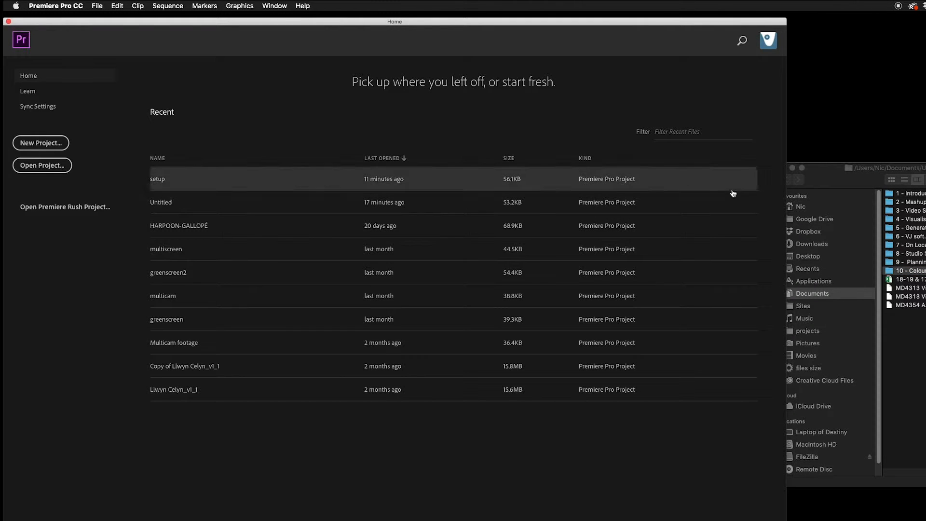
Create a new project named Setupvid in the "10 - Colour correction and grading" folder
click(37, 144)
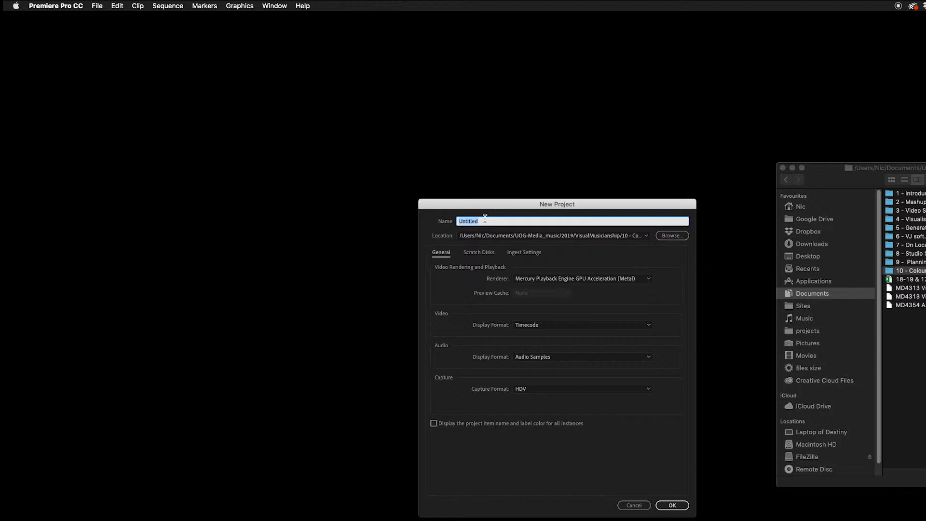
text(Setupvid)
click(672, 235)
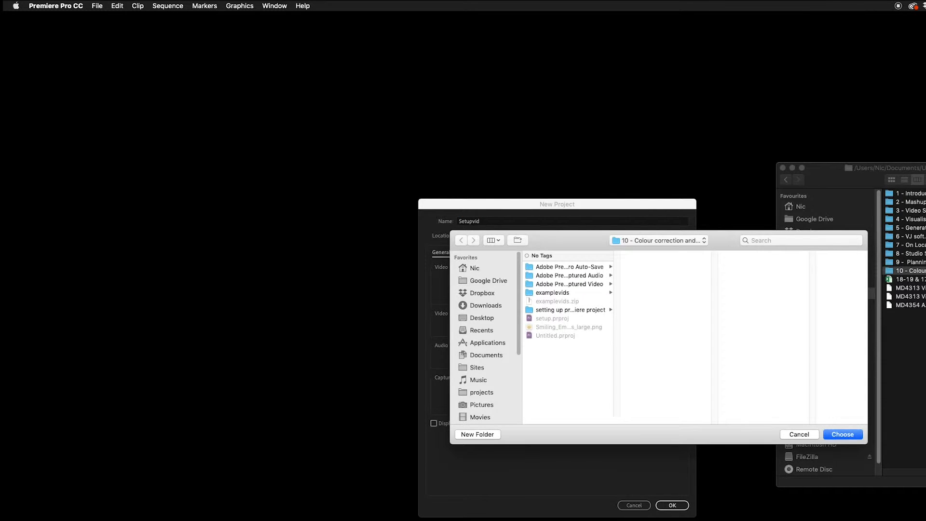
key(Return)
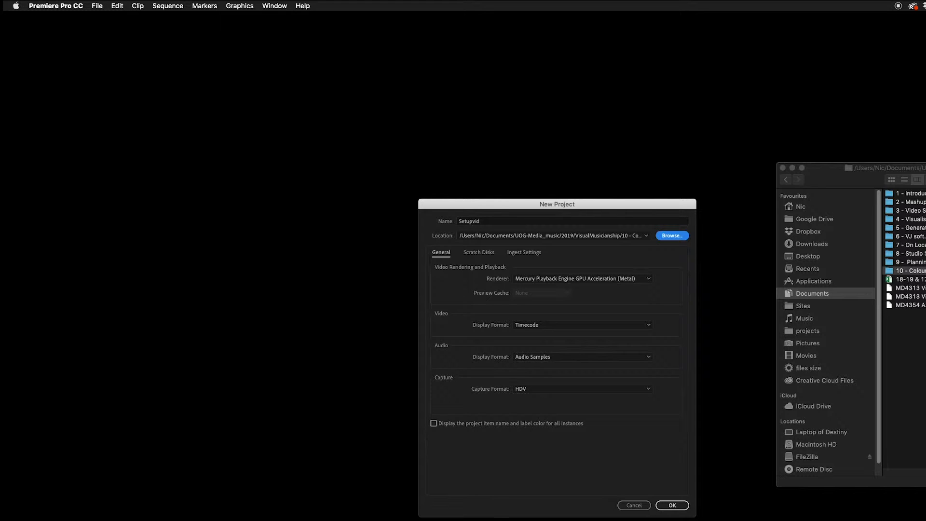
click(673, 506)
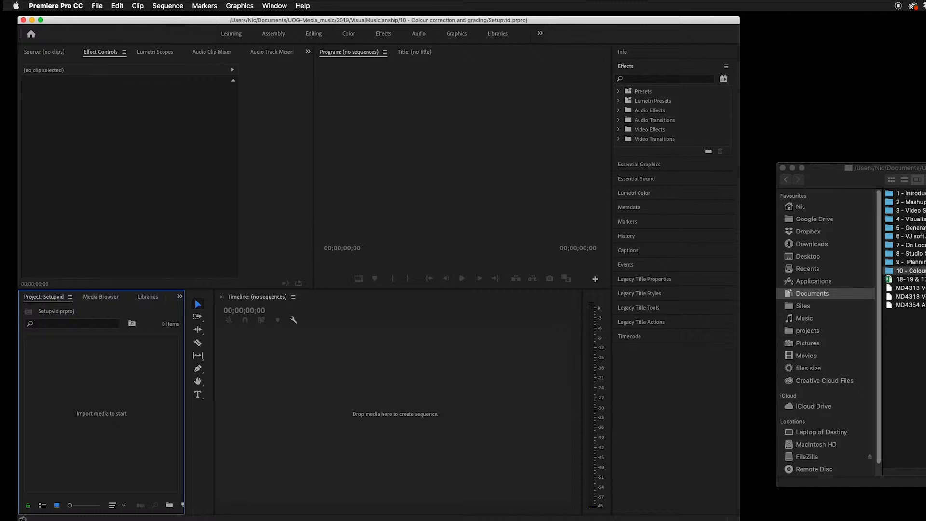
Import the examplevids clip P1020763.MP4 from Finder into the Setupvid project
drag(827, 178, 666, 266)
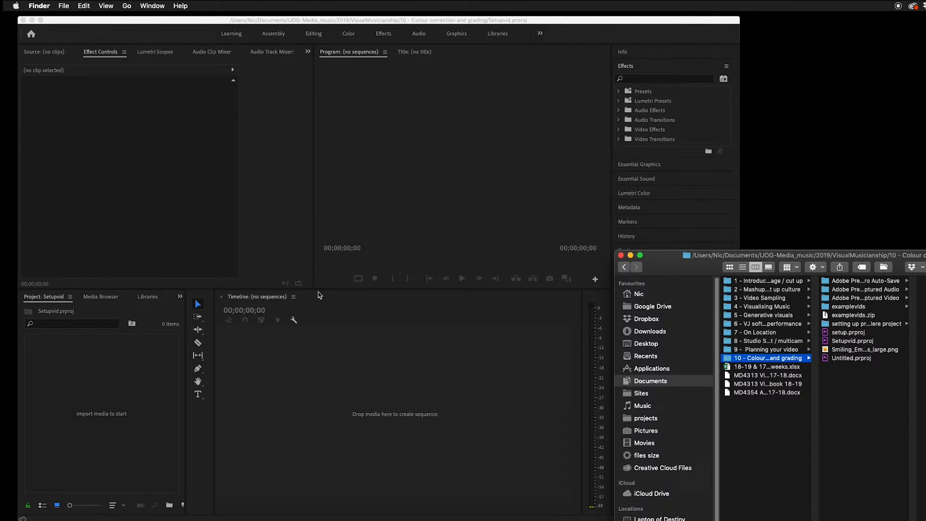
click(147, 361)
click(857, 434)
click(842, 309)
drag(849, 306, 135, 401)
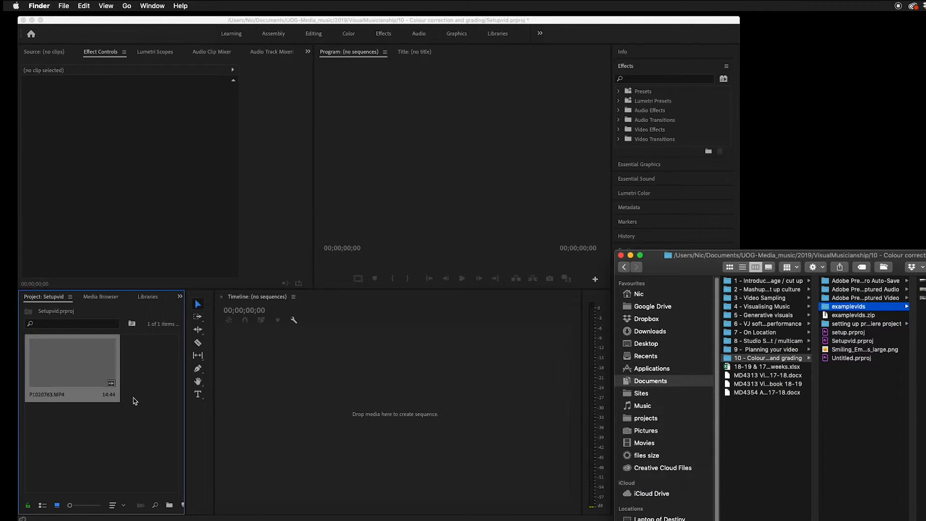
click(125, 427)
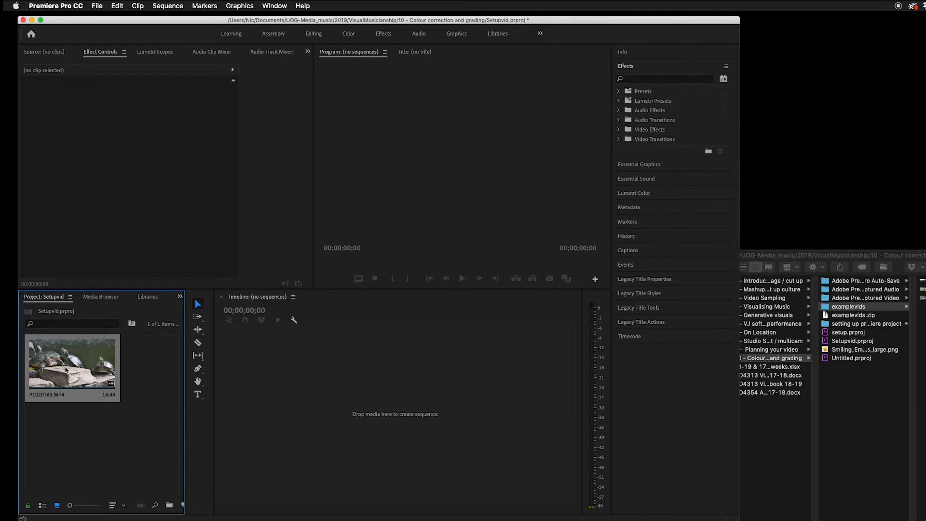
Try creating a sequence straight from P1020763.MP4 by placing it in the empty timeline, and undo it
click(71, 398)
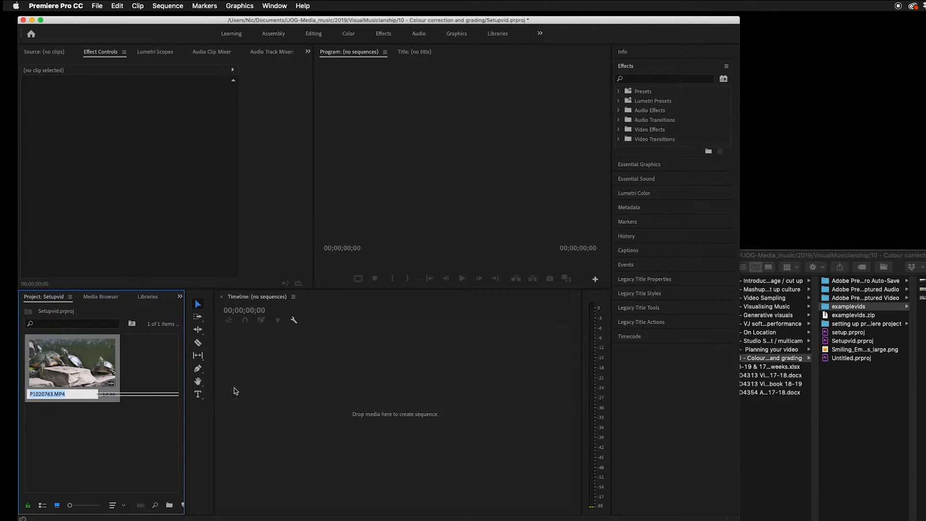
drag(93, 379, 383, 394)
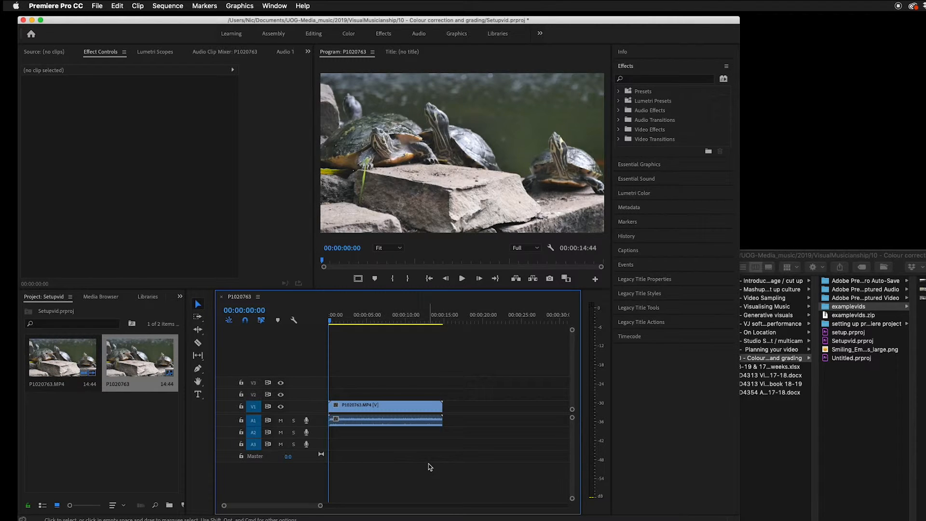
key(super+z)
click(116, 435)
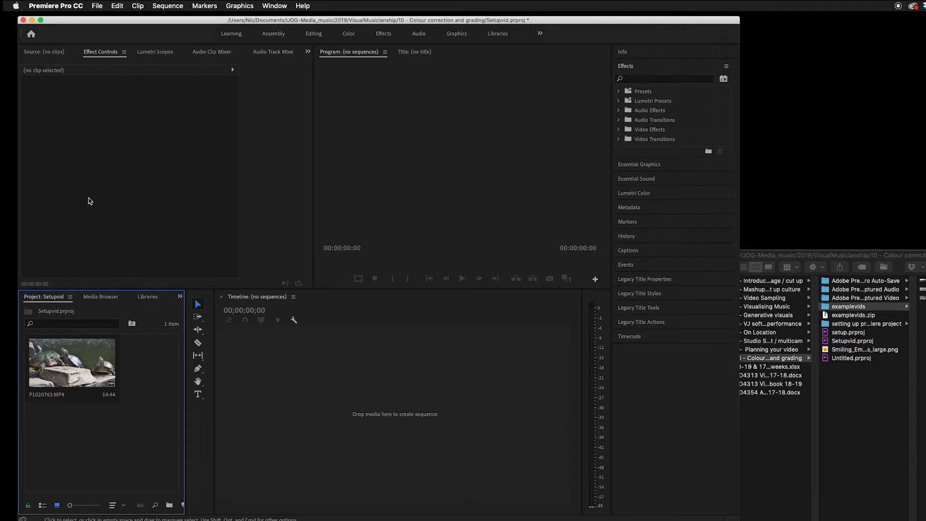
Start a new sequence and inspect the HDV 720p25 and HDV 1080p25 presets' settings
click(97, 6)
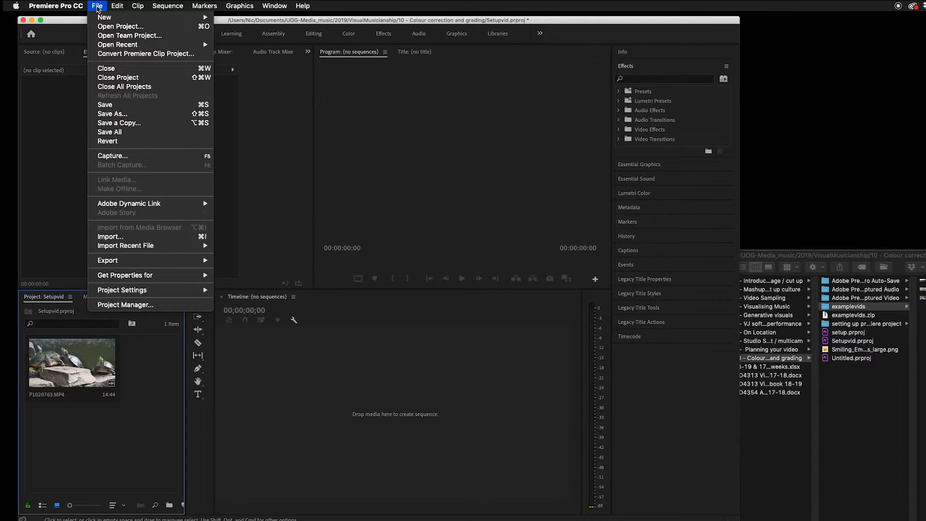
mouse_move(102, 46)
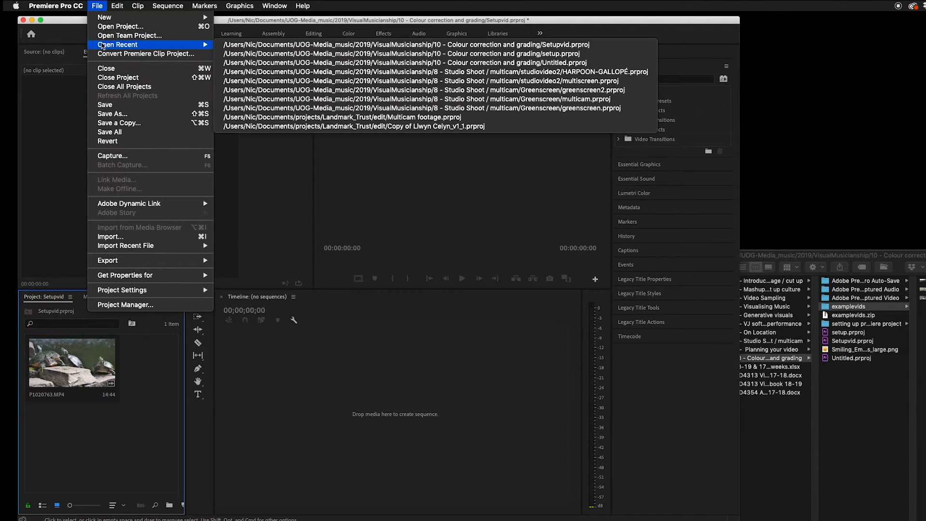
mouse_move(105, 18)
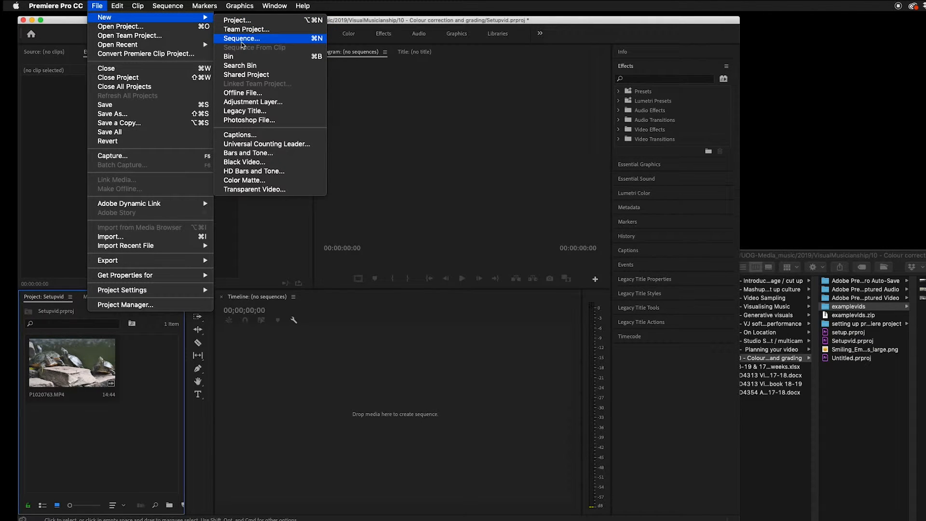
click(242, 39)
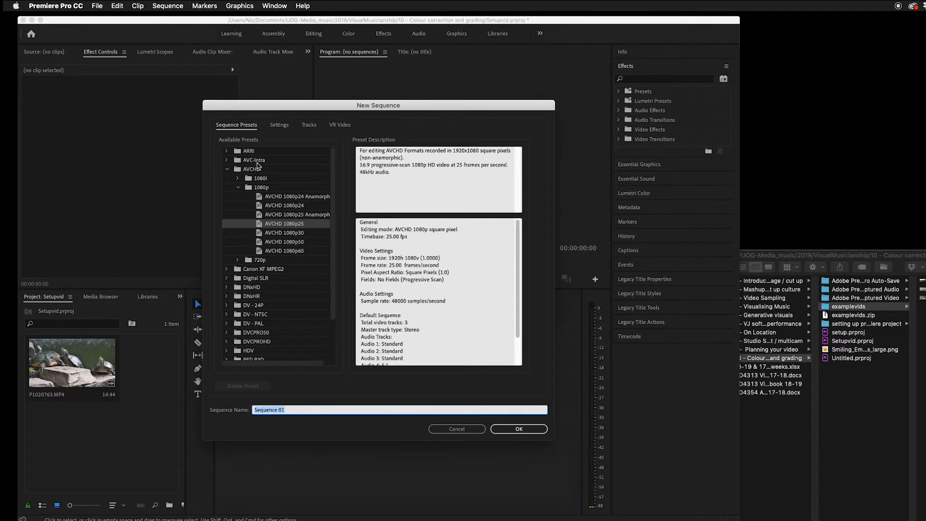
click(239, 189)
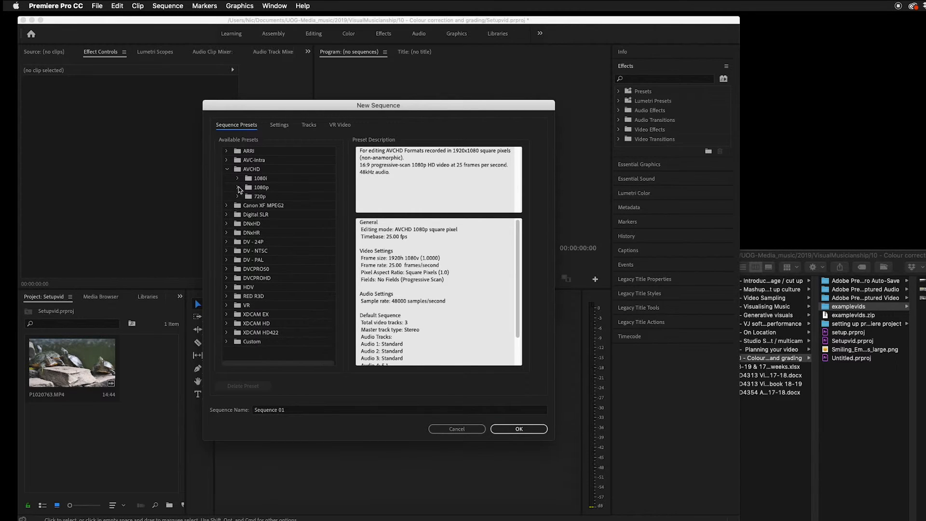
click(227, 288)
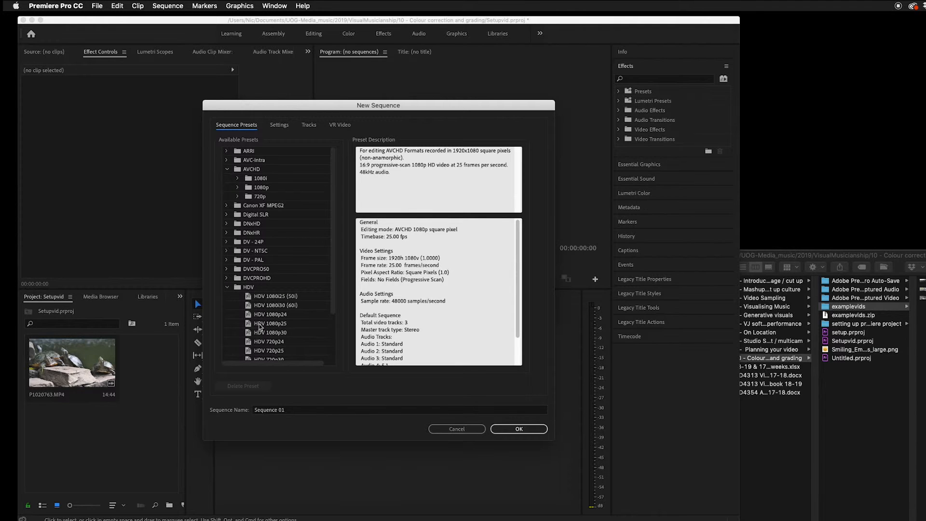
click(263, 352)
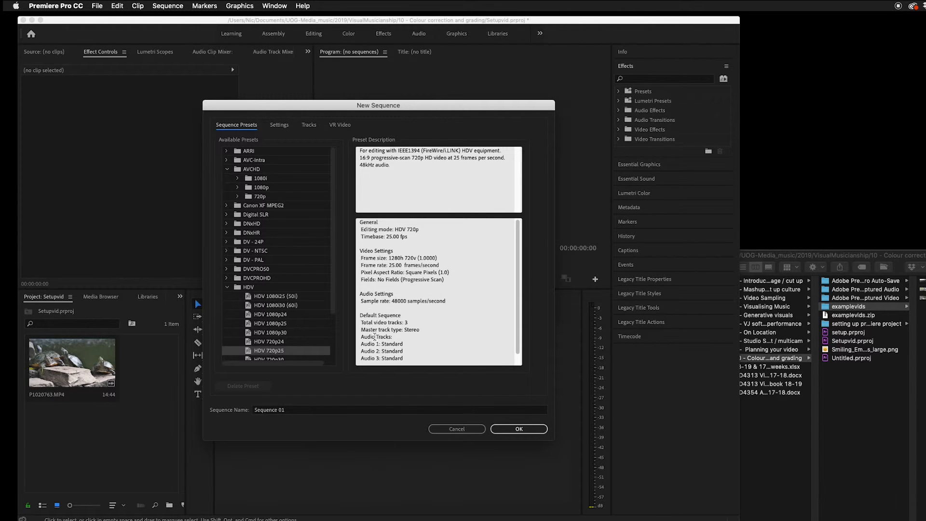
click(270, 325)
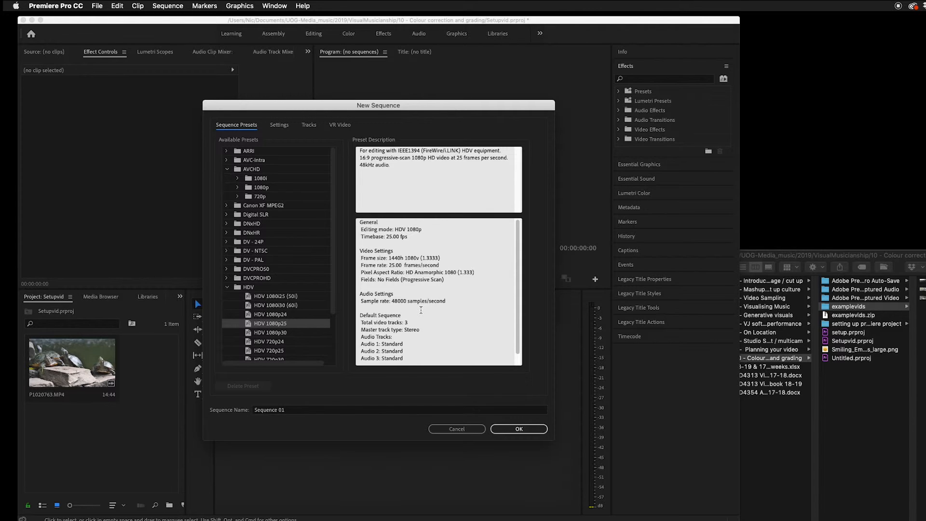
Look through the other preset groups and examine the AVCHD 720p25 preset's description and settings
click(227, 288)
click(255, 343)
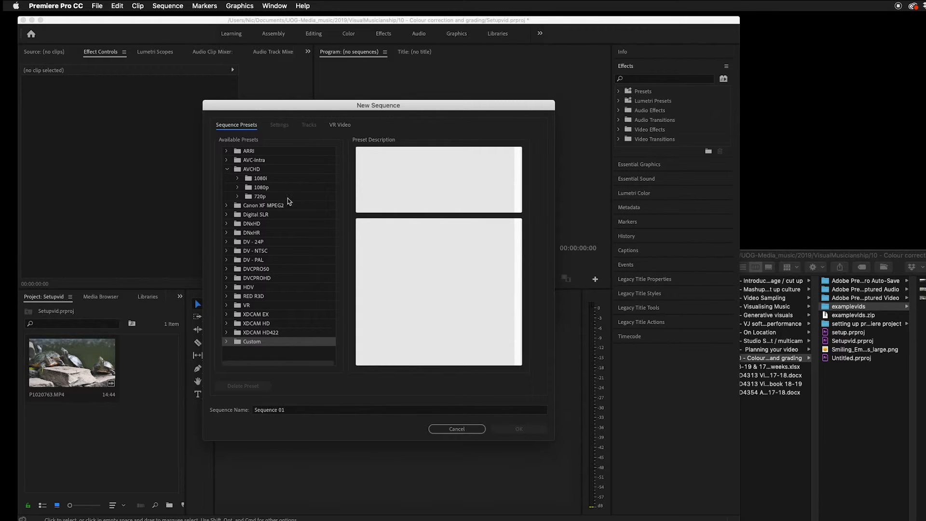
click(284, 253)
click(255, 343)
click(252, 170)
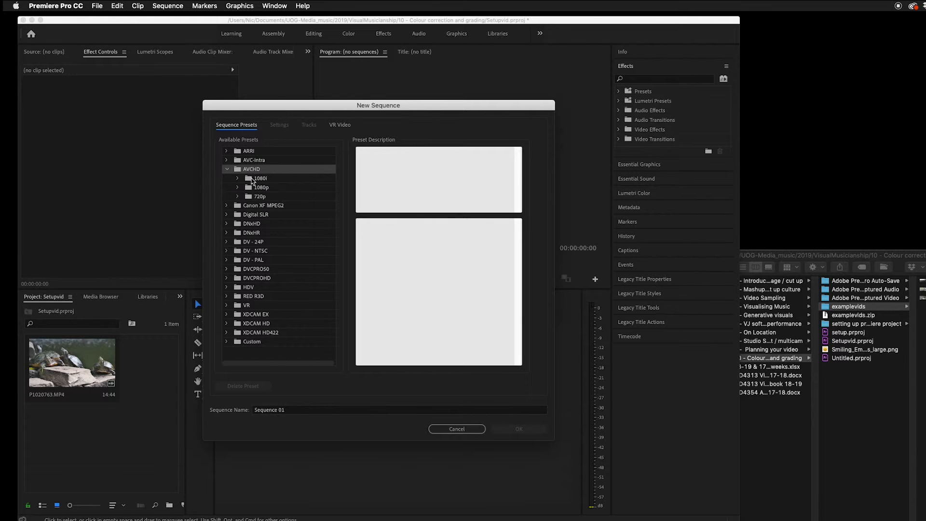
click(237, 197)
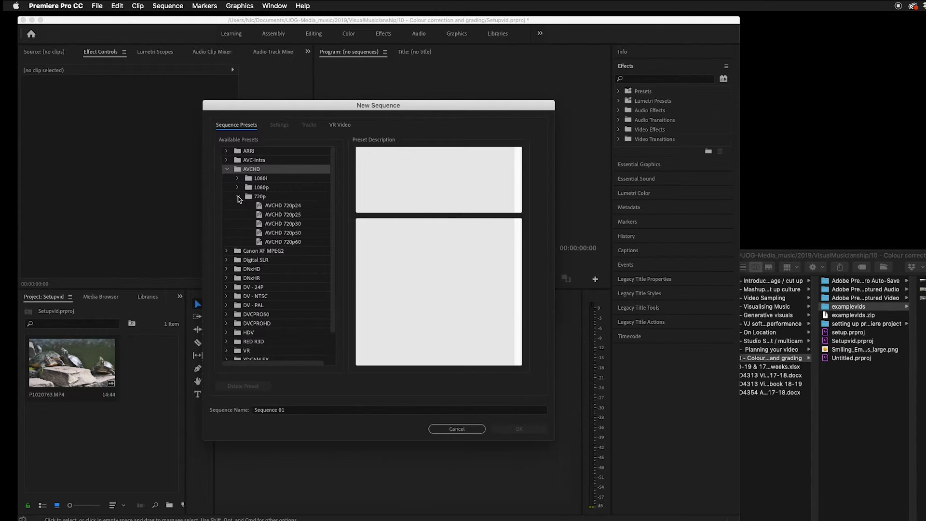
click(271, 215)
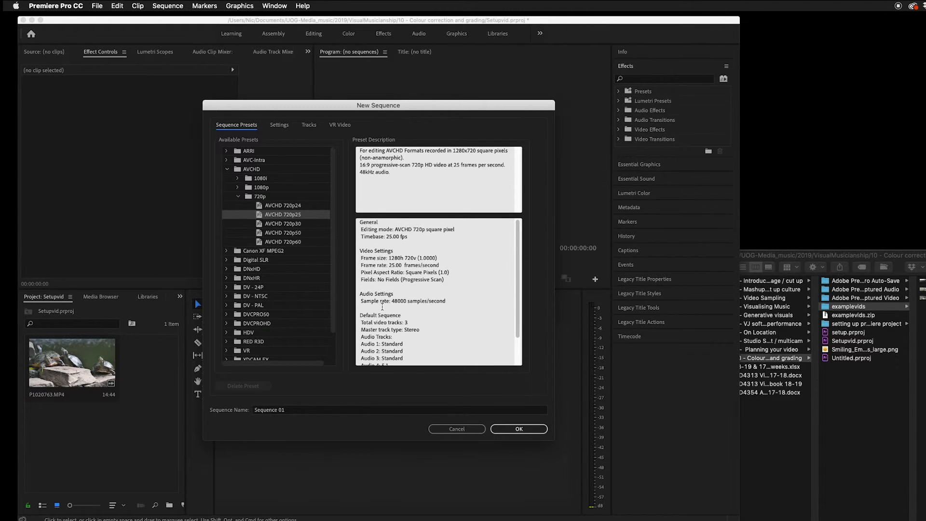
scroll(382, 307, down, 2)
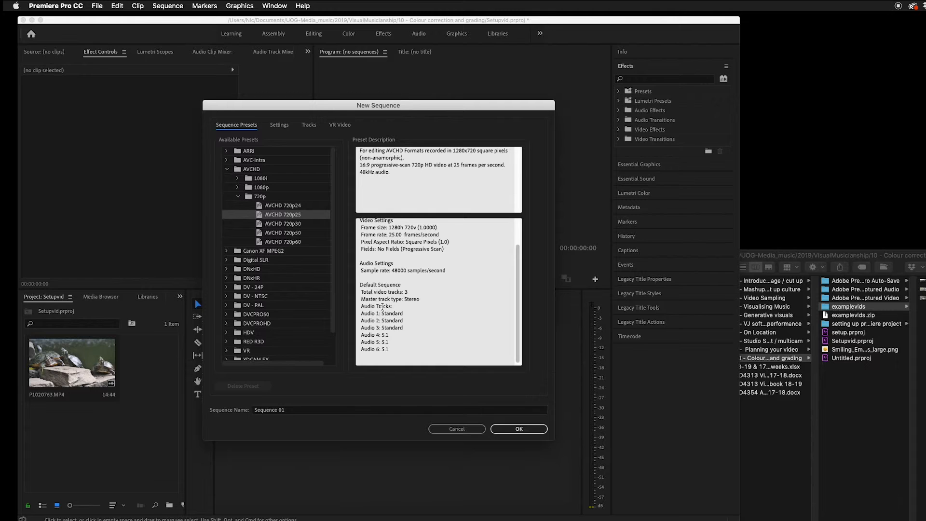
scroll(382, 307, up, 2)
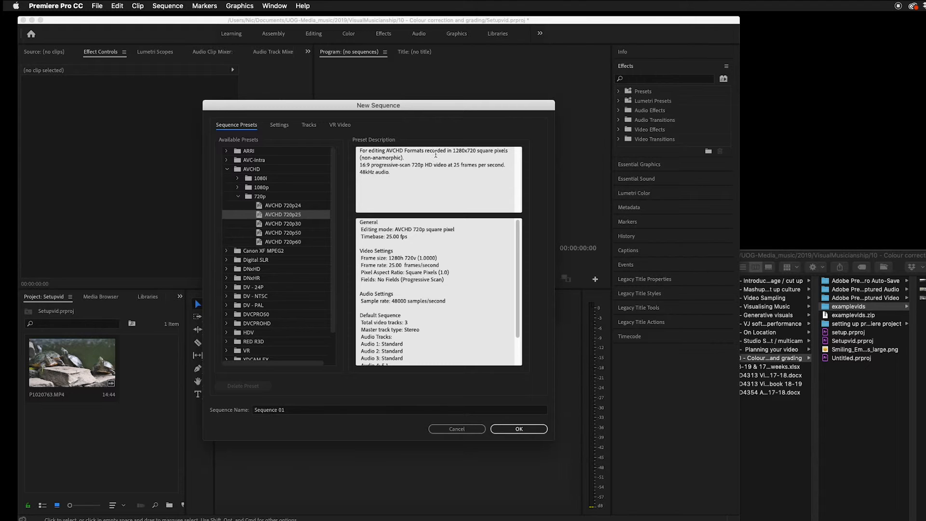
Create the sequence with the AVCHD 1080p25 preset
click(237, 188)
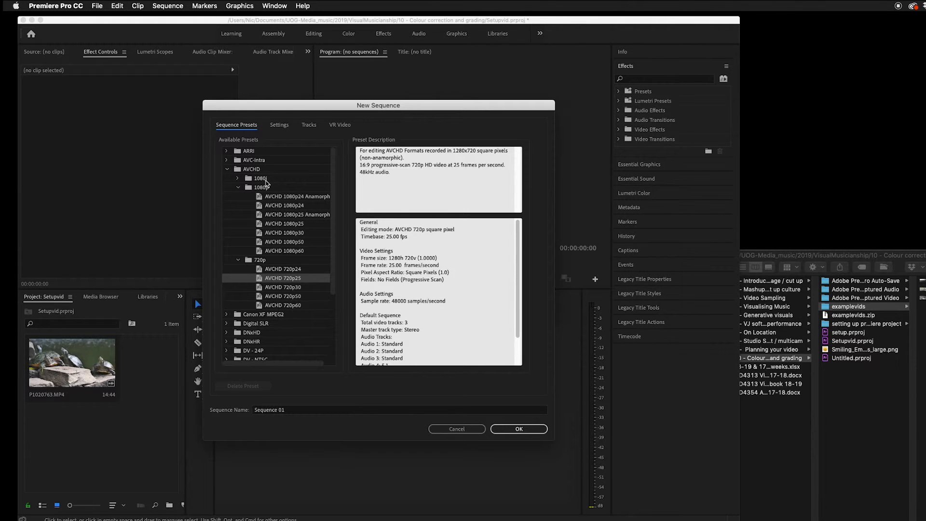
click(273, 225)
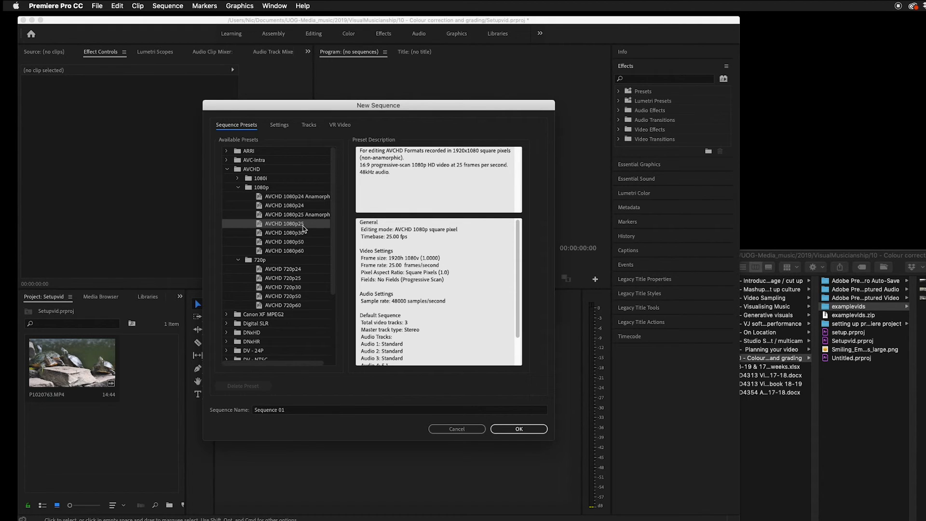
click(506, 430)
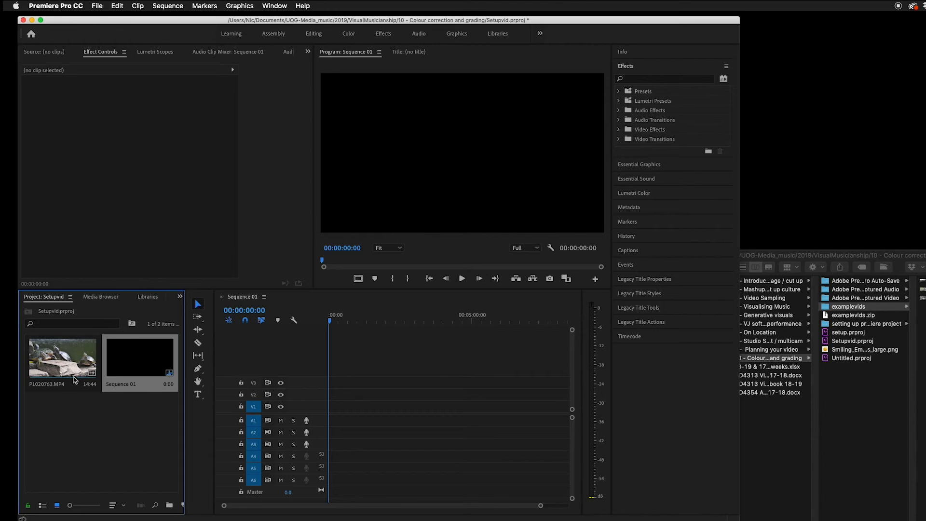
Place P1020763.MP4 at the start of track V1, keeping the existing sequence settings, and briefly preview the playback
drag(65, 377, 331, 407)
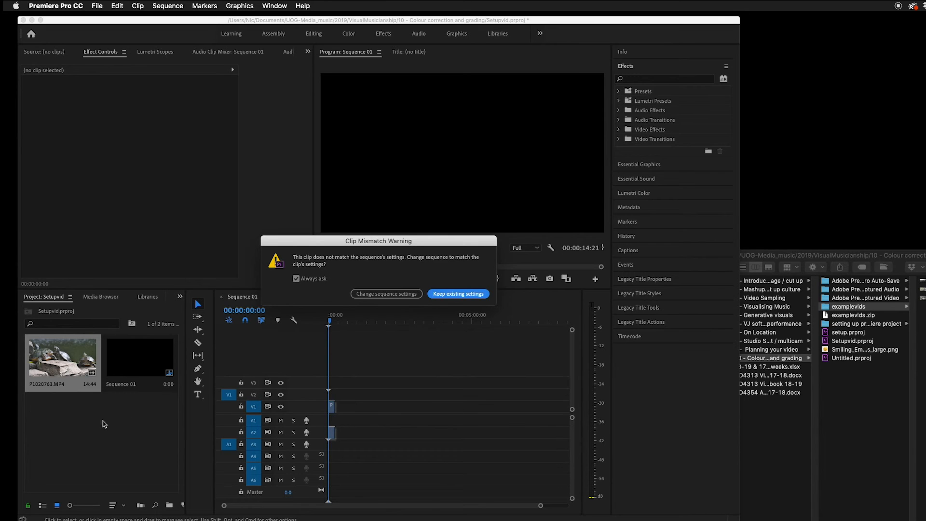
click(447, 295)
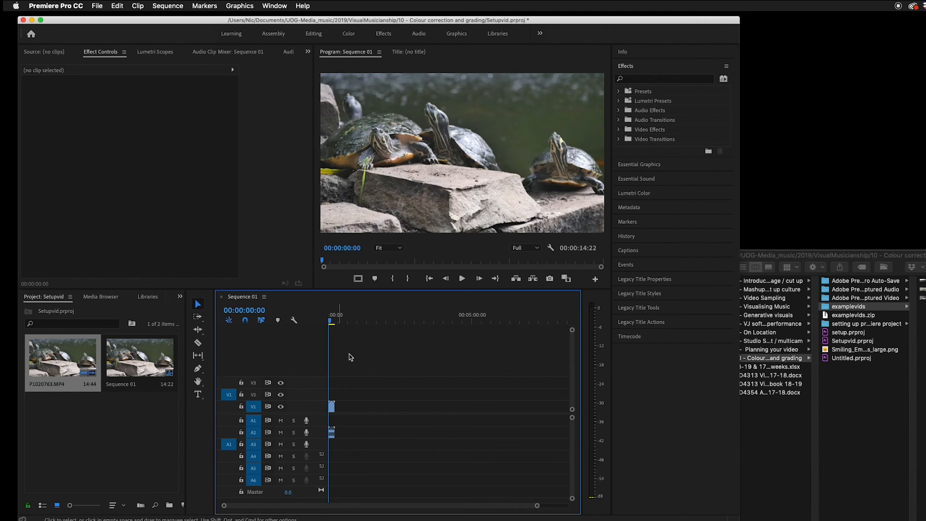
key(space)
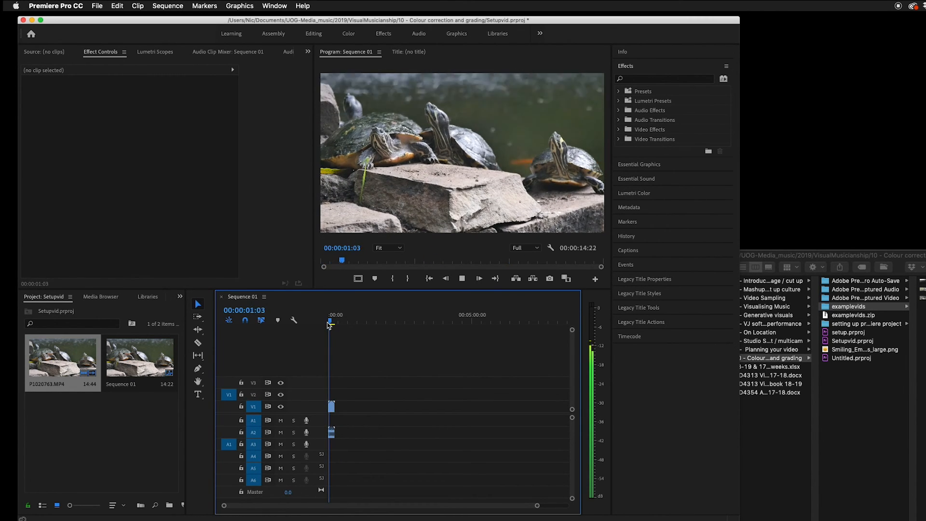
key(space)
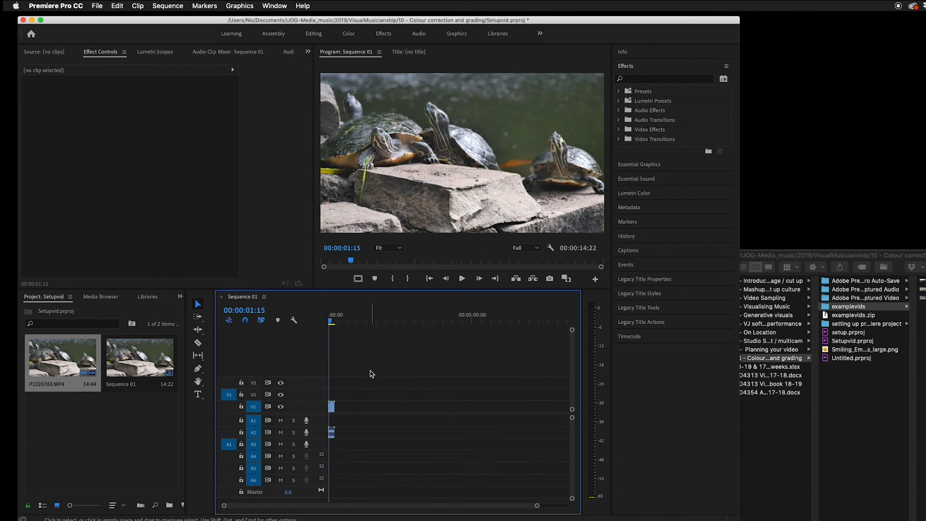